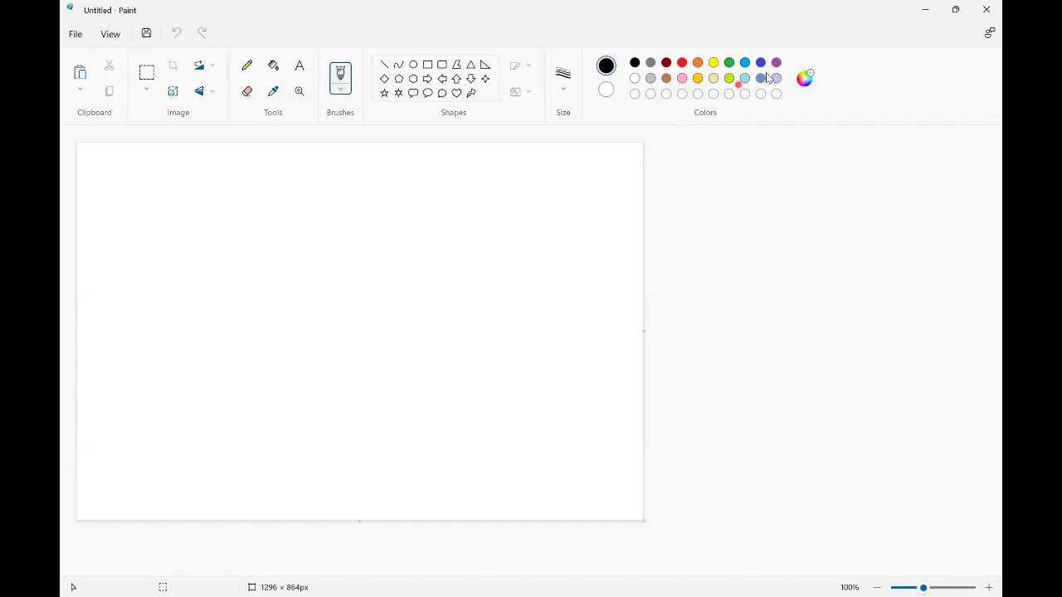
Open the 0test JPG picture from the Downloads folder.
{"action": "left_click", "coordinate": [253, 302]}
{"action": "left_click", "coordinate": [79, 36]}
{"action": "left_click", "coordinate": [112, 81]}
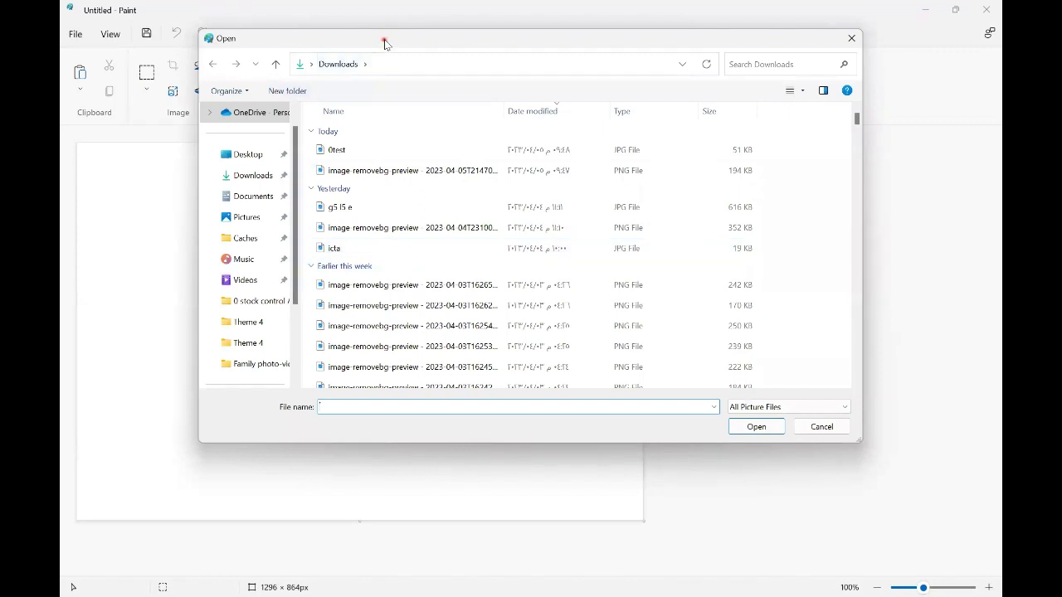
{"action": "left_click_drag", "start_coordinate": [384, 39], "coordinate": [311, 85]}
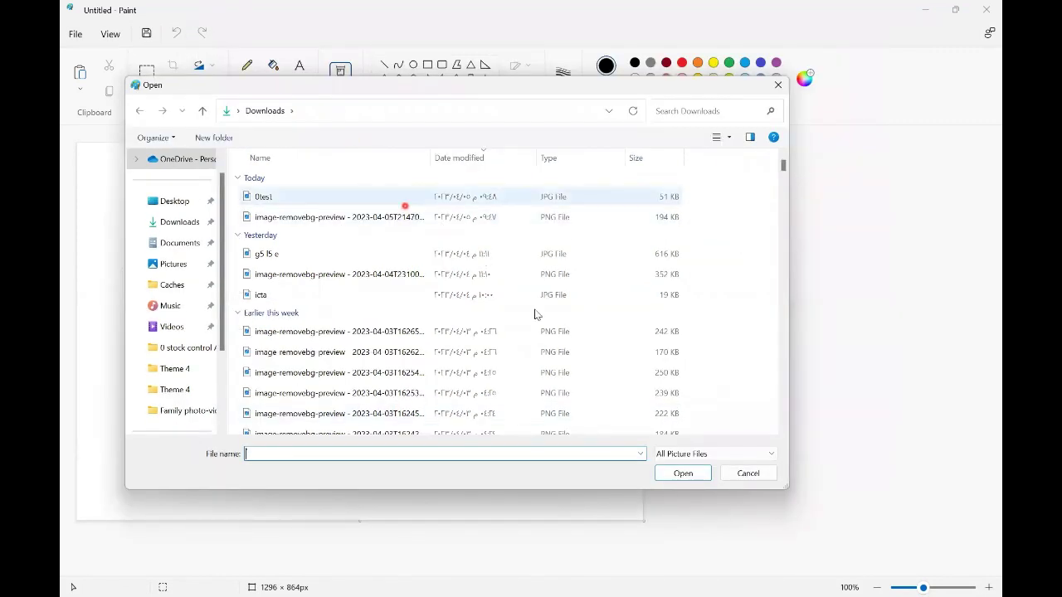
{"action": "left_click", "coordinate": [273, 200]}
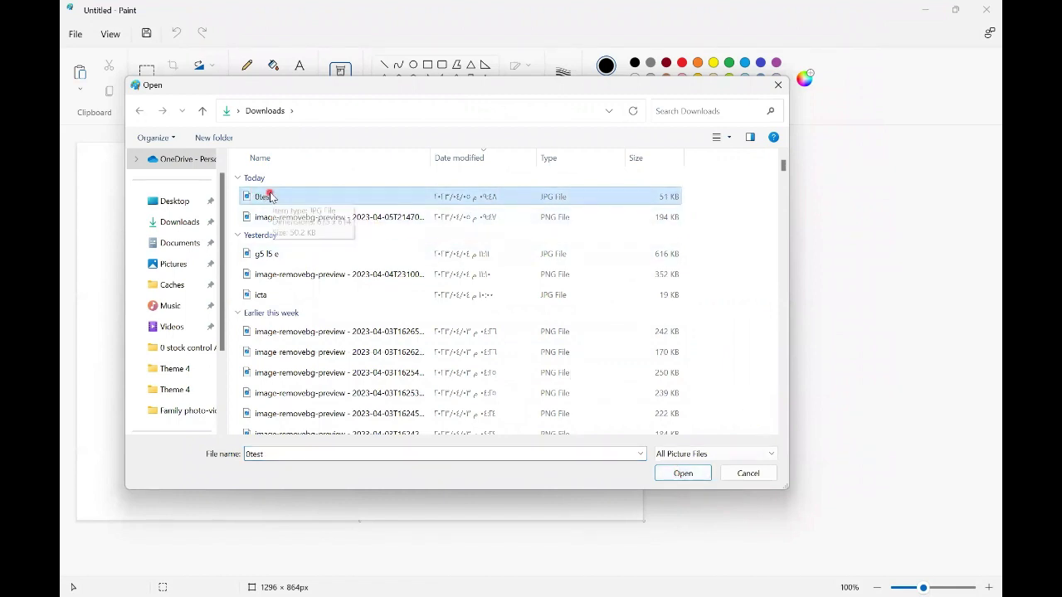
{"action": "left_click", "coordinate": [687, 474]}
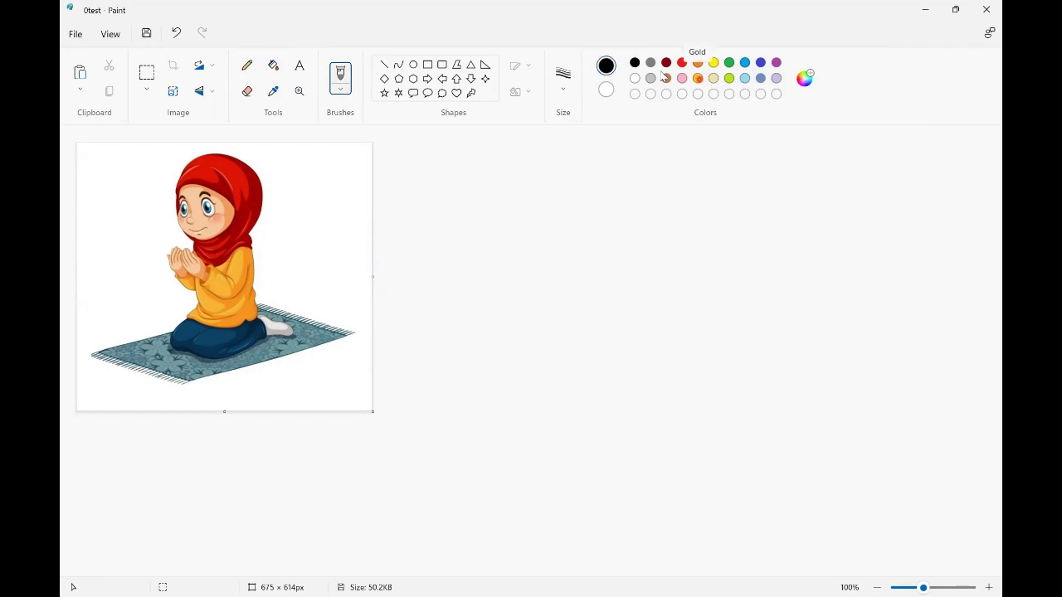
Fill the white background around the praying girl with gold.
{"action": "left_click", "coordinate": [697, 78]}
{"action": "left_click", "coordinate": [273, 73]}
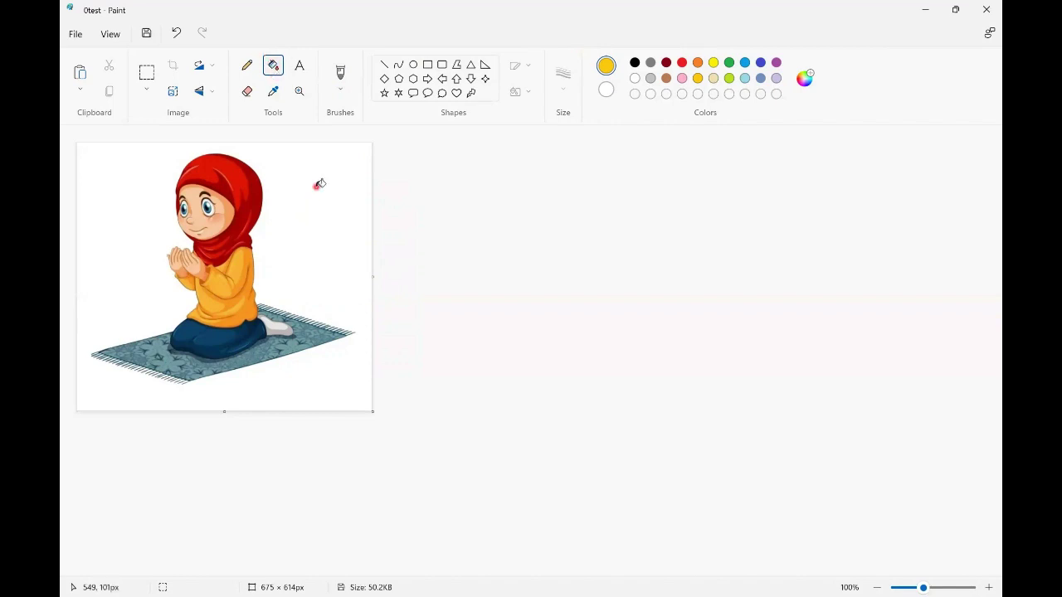
{"action": "left_click", "coordinate": [606, 66]}
{"action": "left_click", "coordinate": [318, 190]}
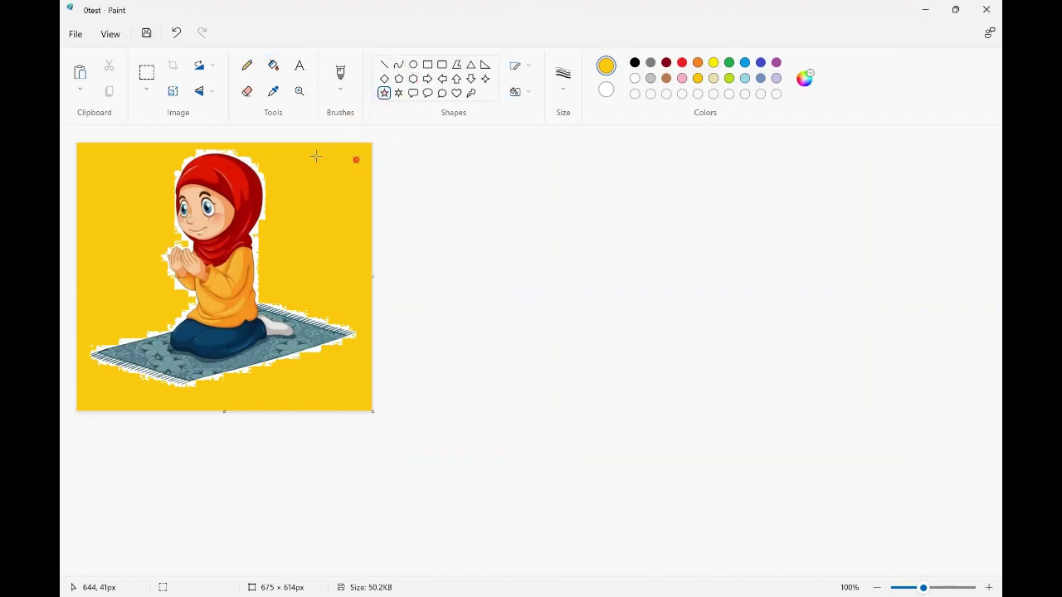
Draw a blue five-point star about 39 × 49 px right of the girl's head and a lime one about 41 × 64 px left of her.
{"action": "left_click", "coordinate": [745, 63]}
{"action": "left_click_drag", "start_coordinate": [309, 187], "coordinate": [326, 209]}
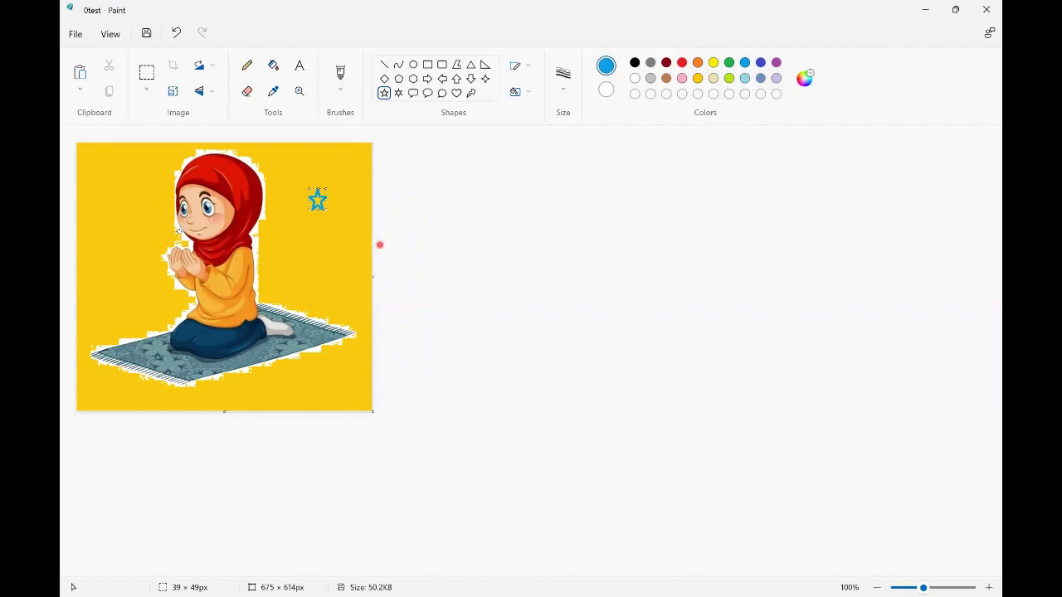
{"action": "left_click_drag", "start_coordinate": [104, 224], "coordinate": [122, 253]}
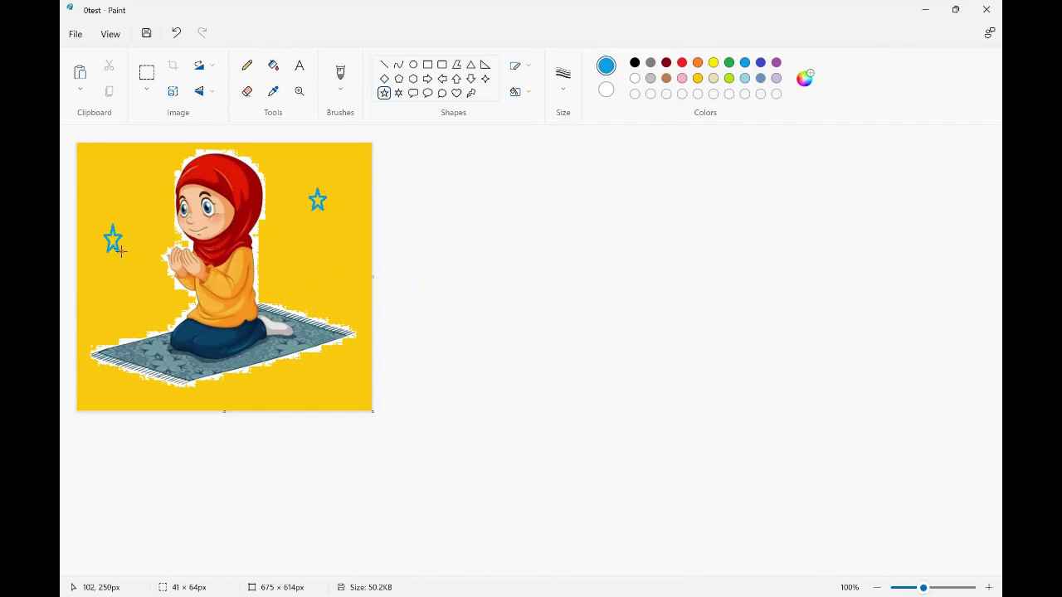
{"action": "left_click", "coordinate": [730, 78]}
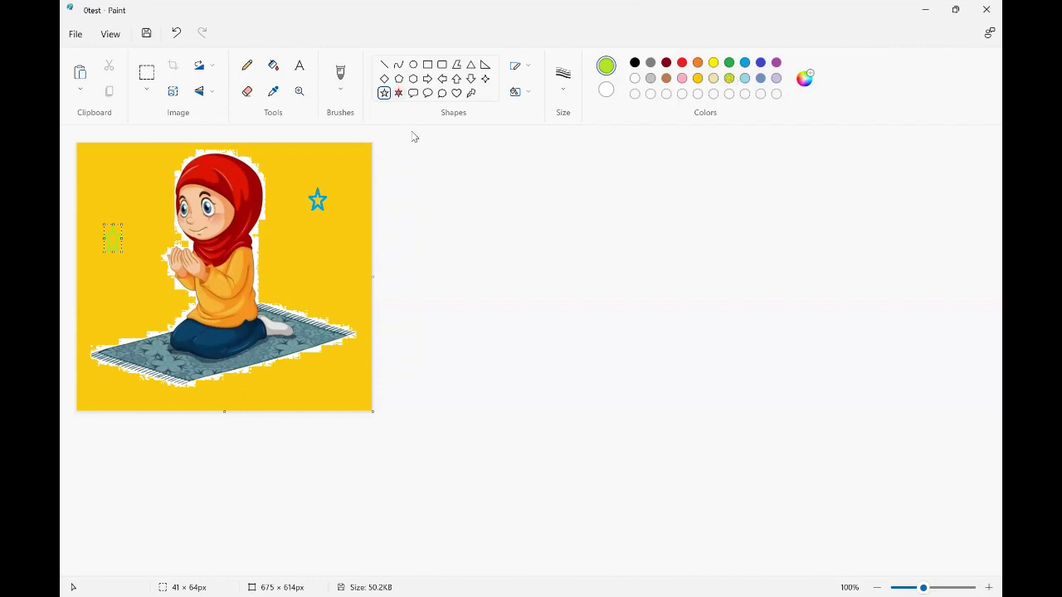
Draw a small lime six-point star below the blue star and a blue six-point star about 39 × 43 px above the lime five-point star.
{"action": "left_click", "coordinate": [398, 92]}
{"action": "left_click", "coordinate": [367, 249]}
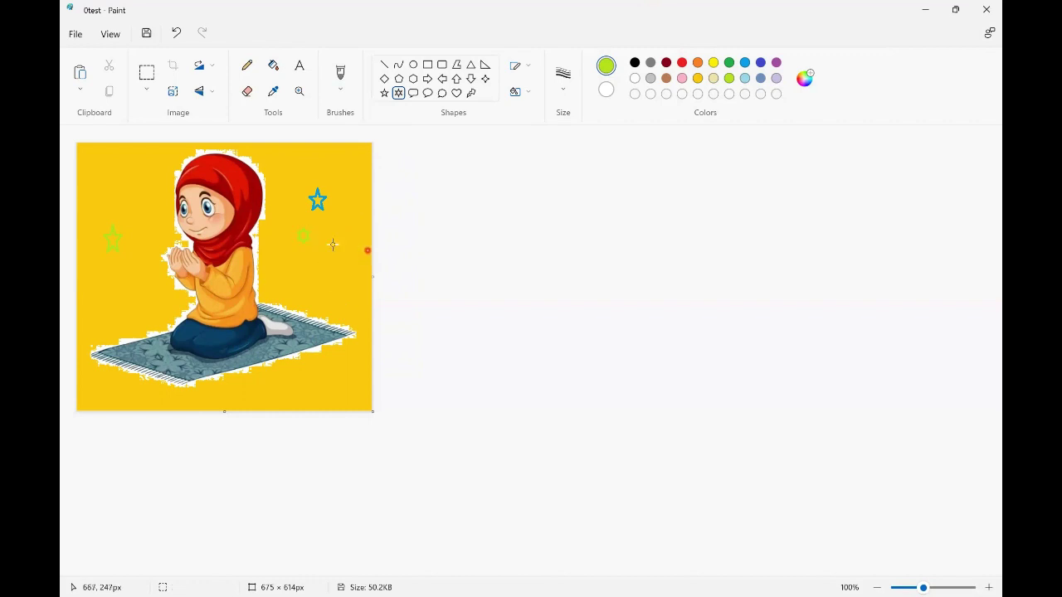
{"action": "left_click", "coordinate": [746, 64]}
{"action": "left_click_drag", "start_coordinate": [105, 186], "coordinate": [137, 221]}
{"action": "left_click", "coordinate": [389, 289]}
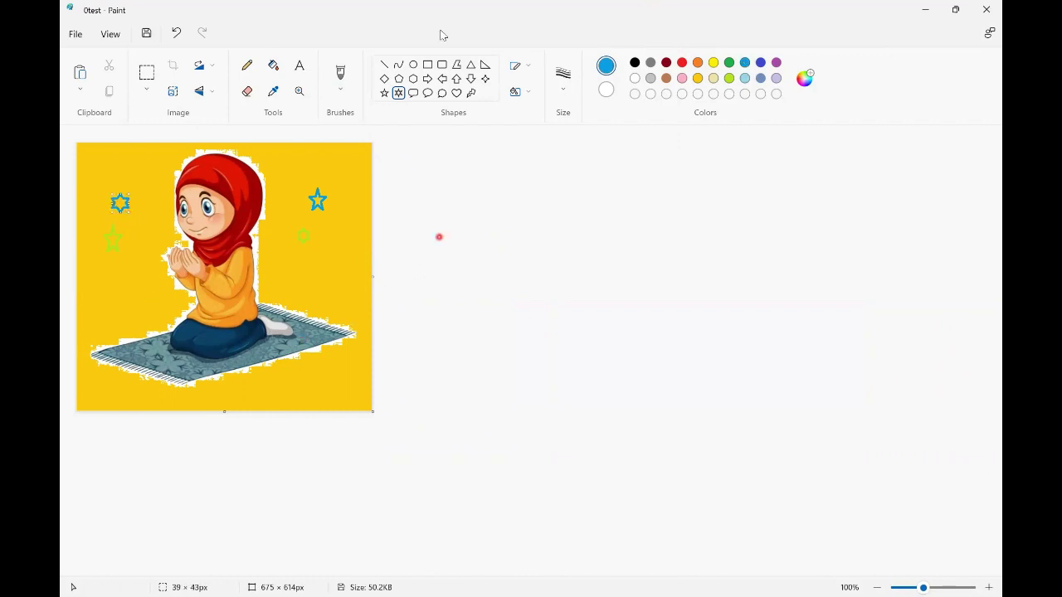
Draw a blue up arrow about 59 × 121 px near the picture's right edge and a blue oval about 85 × 69 px left of the girl.
{"action": "left_click", "coordinate": [456, 79]}
{"action": "left_click_drag", "start_coordinate": [333, 243], "coordinate": [359, 294]}
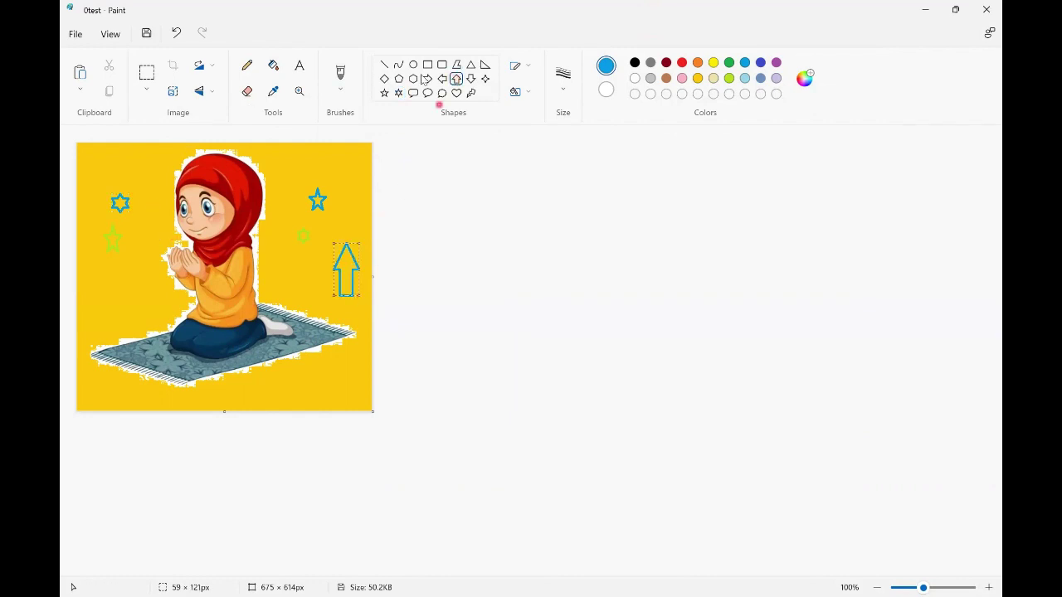
{"action": "left_click", "coordinate": [413, 65]}
{"action": "left_click_drag", "start_coordinate": [139, 268], "coordinate": [101, 299]}
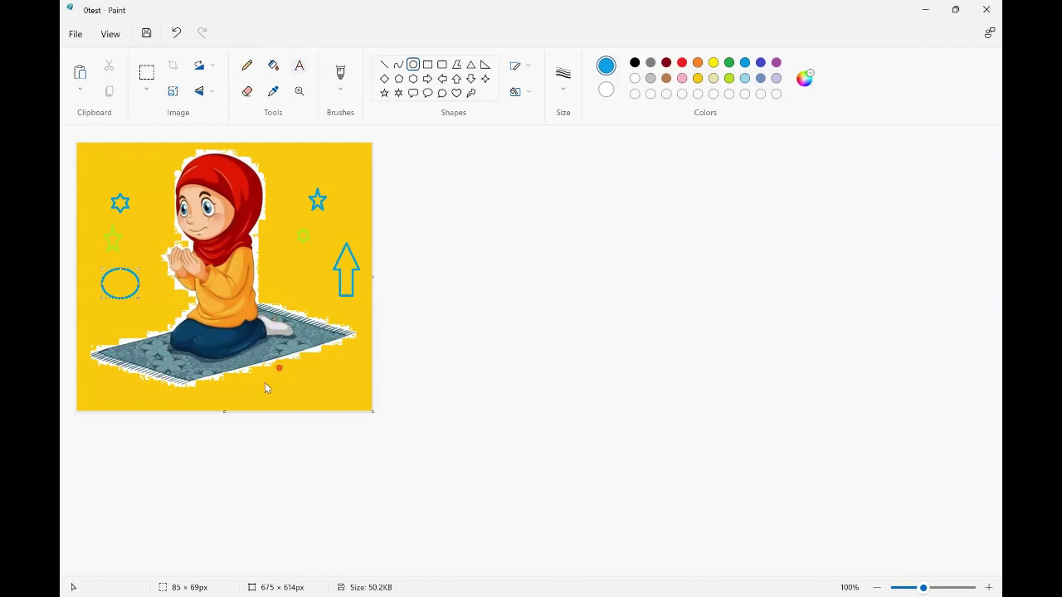
Add the blue text "رمضان كريم" below the prayer rug and centre it near the picture's lower edge.
{"action": "left_click", "coordinate": [218, 392]}
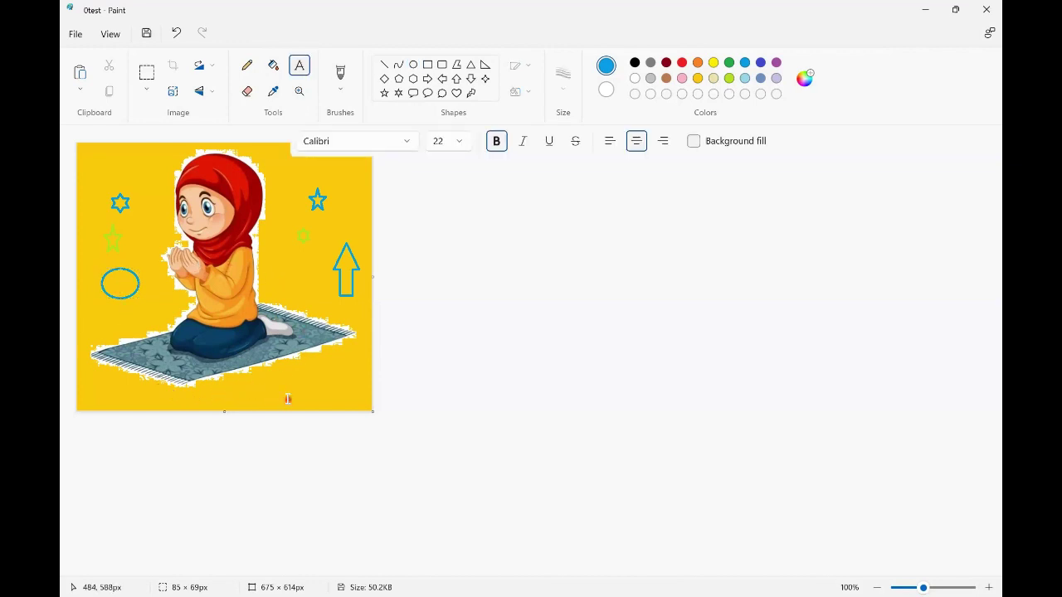
{"action": "left_click_drag", "start_coordinate": [288, 401], "coordinate": [153, 377]}
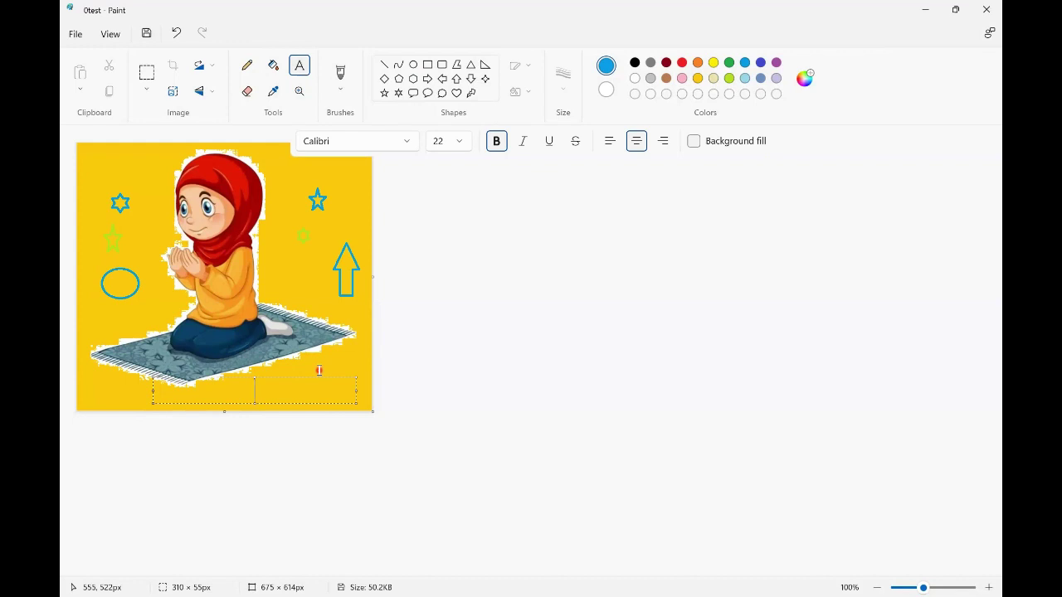
{"action": "type", "text": "رمضان كريم"}
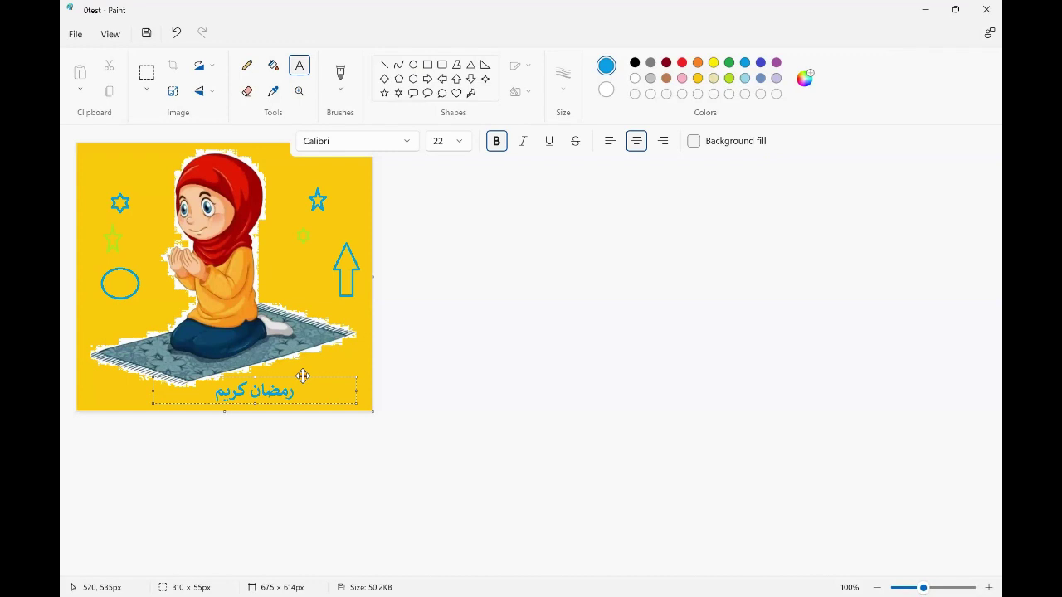
{"action": "left_click_drag", "start_coordinate": [303, 376], "coordinate": [251, 381]}
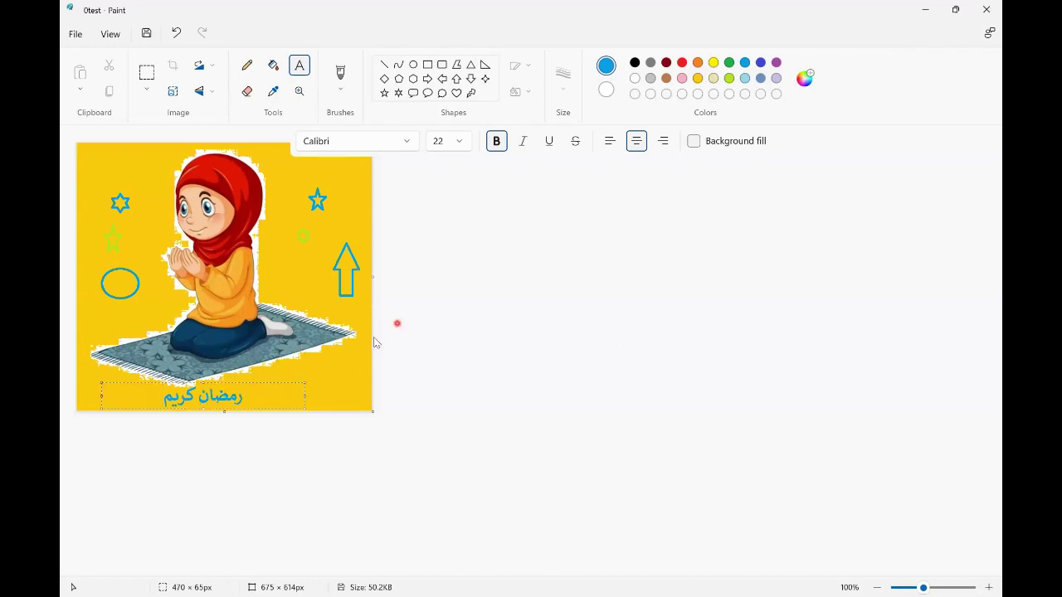
{"action": "left_click", "coordinate": [394, 355]}
Save the edited picture under its existing file name.
{"action": "left_click", "coordinate": [146, 38]}
{"action": "left_click", "coordinate": [146, 35]}
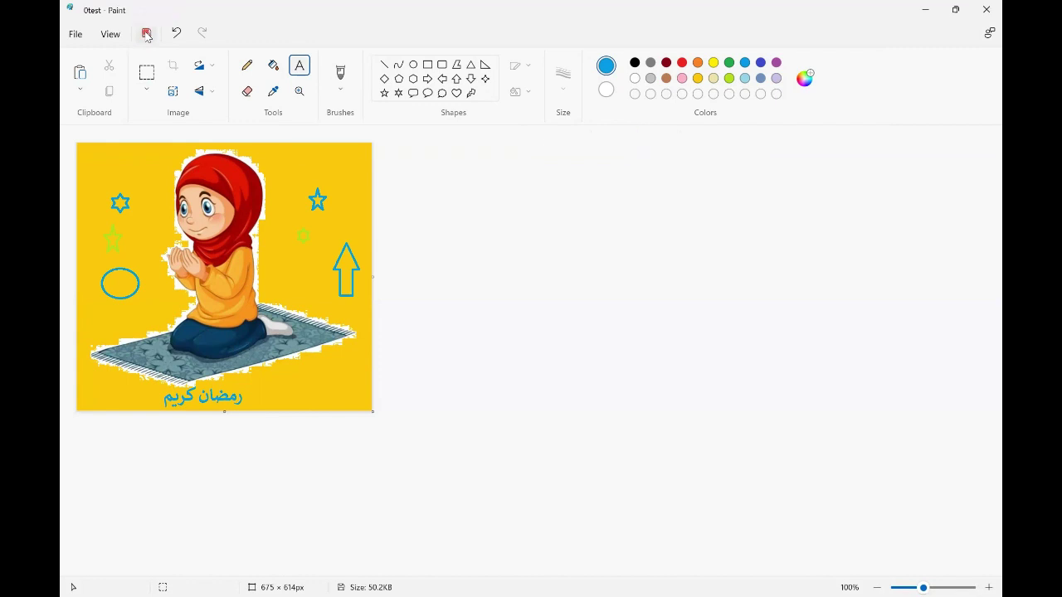
{"action": "left_click", "coordinate": [348, 249]}
{"action": "left_click", "coordinate": [319, 382]}
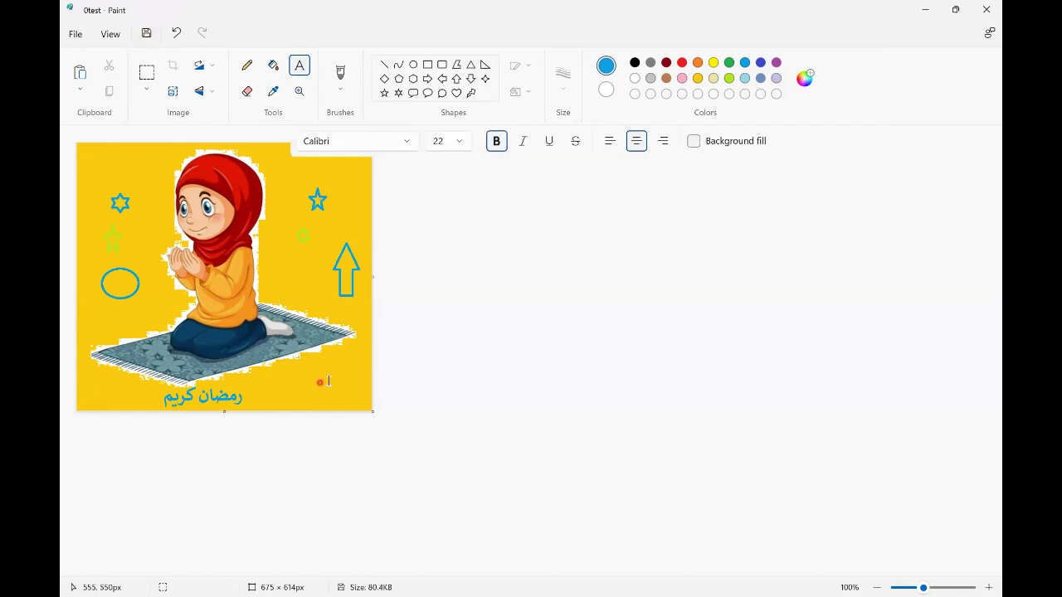
{"action": "left_click", "coordinate": [331, 379]}
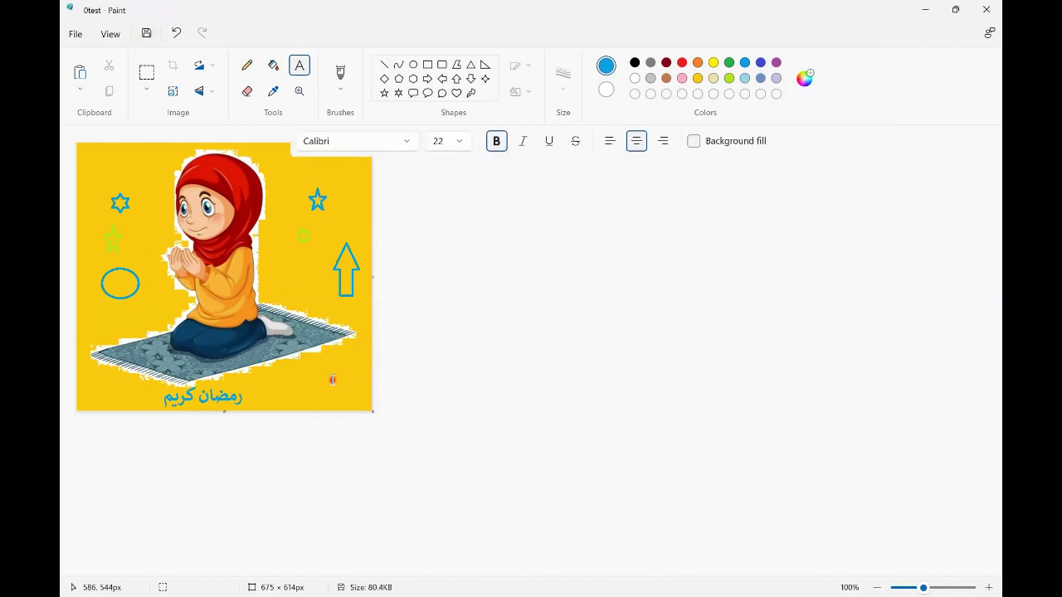